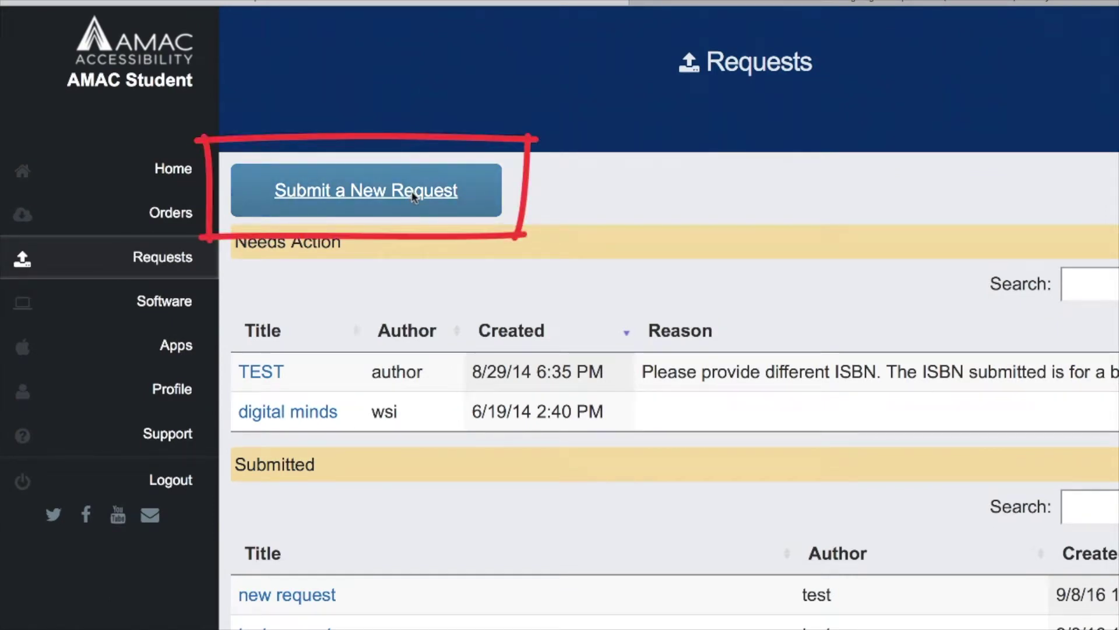
pyautogui.click(413, 196)
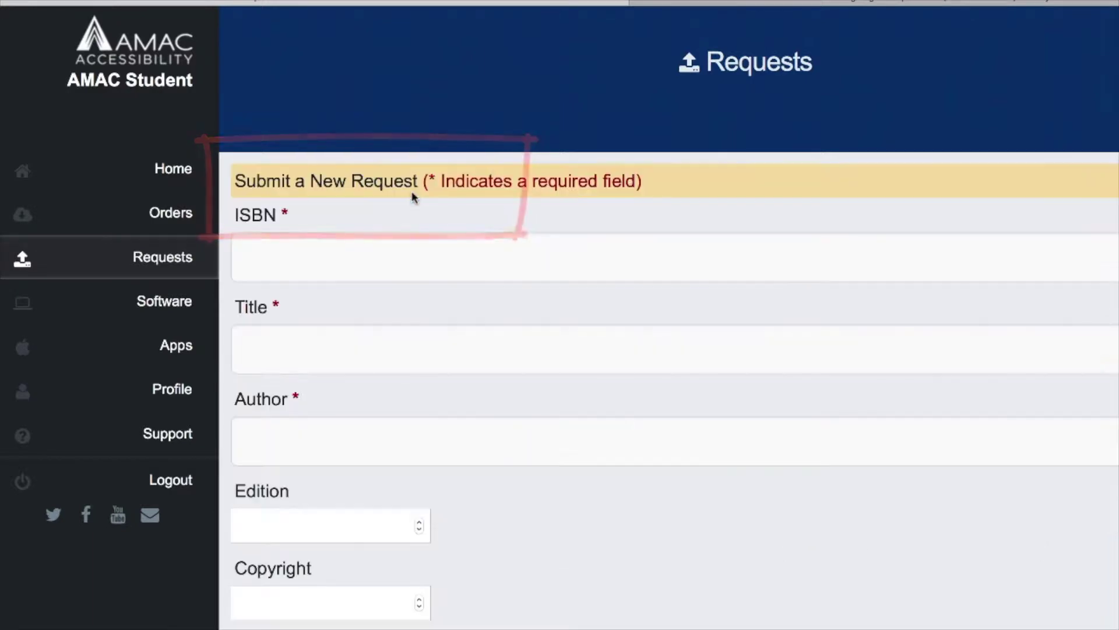
pyautogui.click(375, 253)
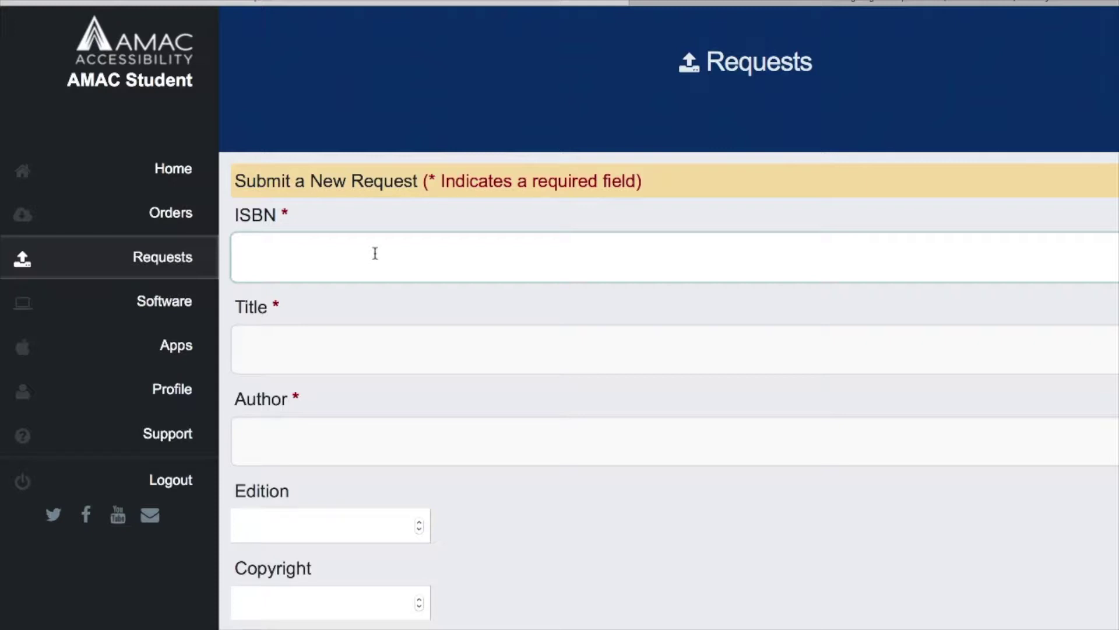
pyautogui.click(375, 253)
pyautogui.hotkey('ctrl', 'v')
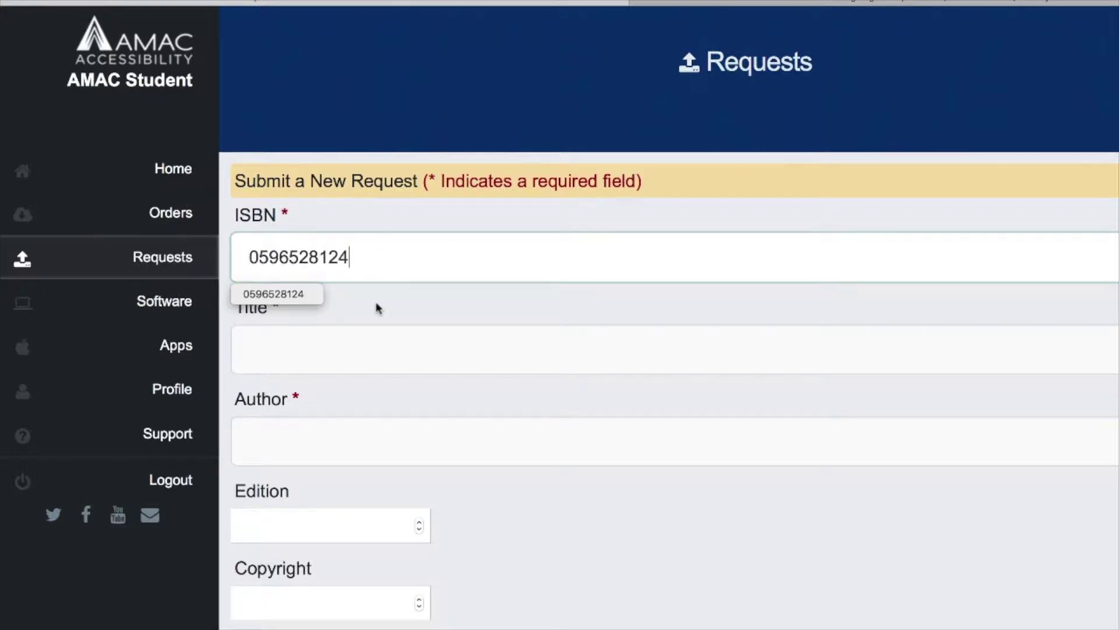
# - Enter the title 'Mastering Regular Expressions', the author's name, and edition 3
pyautogui.click(369, 346)
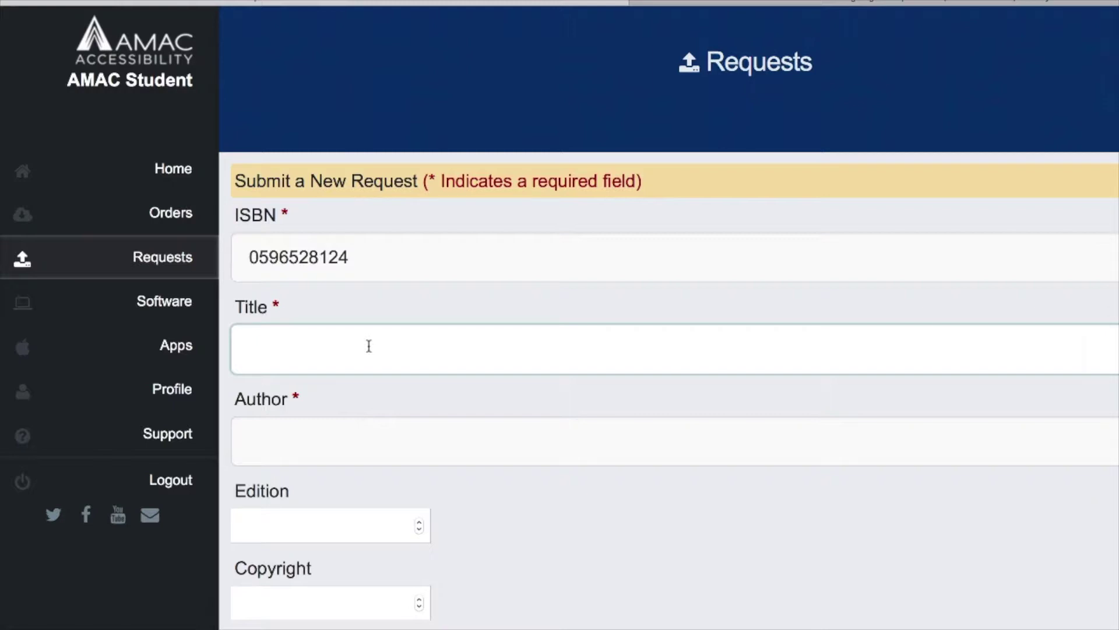
pyautogui.write('Mastering Regular ')
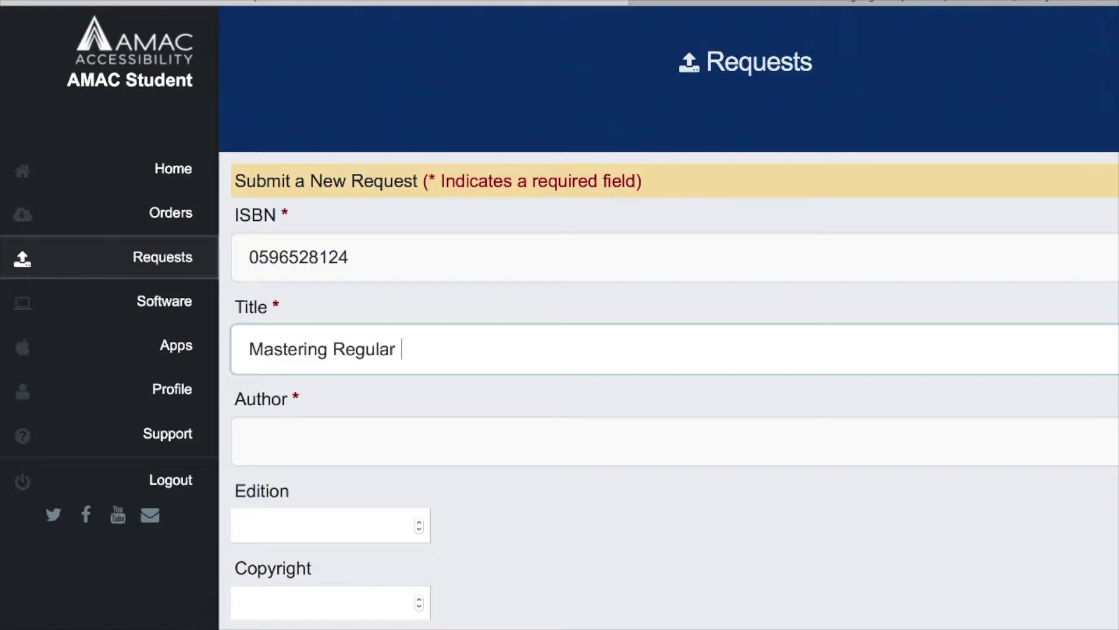
pyautogui.write('Expressions')
pyautogui.press('Tab')
pyautogui.write('Jeffrey Friedl')
pyautogui.click(390, 522)
pyautogui.write('3')
pyautogui.click(351, 604)
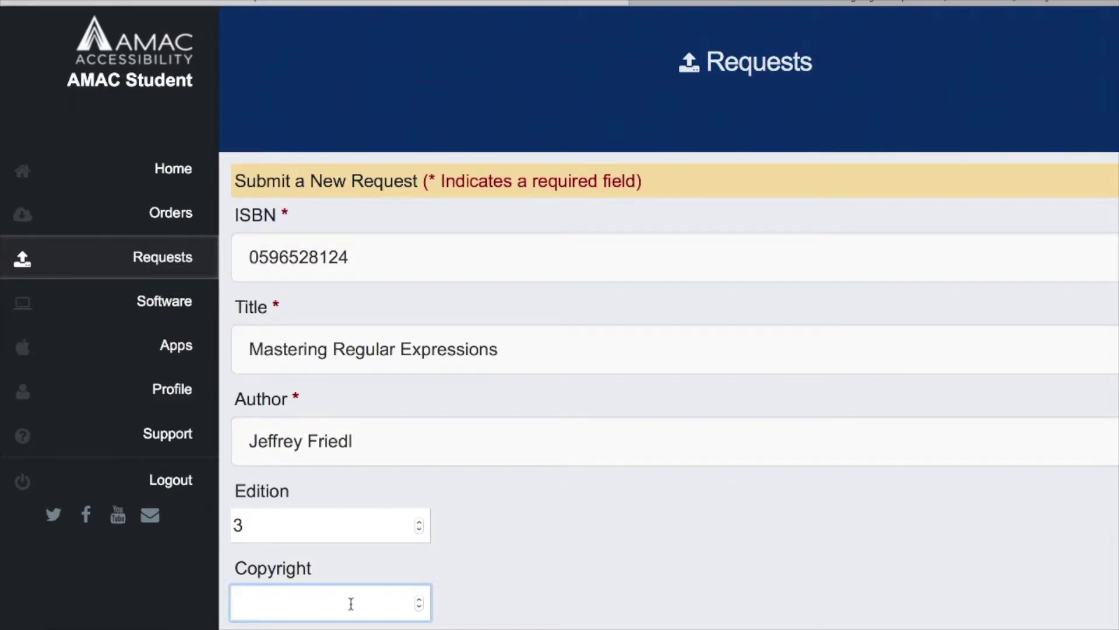
# - Set the Alternative Media Format to Electronic Text
pyautogui.scroll(-1, 351, 603)
pyautogui.scroll(-4, 351, 603)
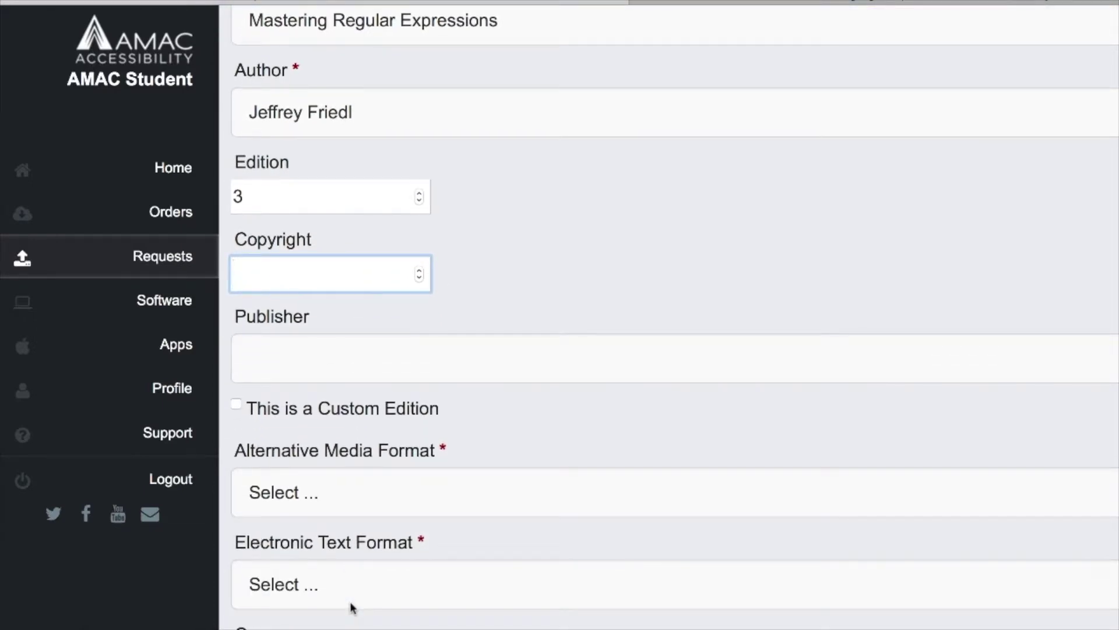
pyautogui.scroll(-1, 351, 607)
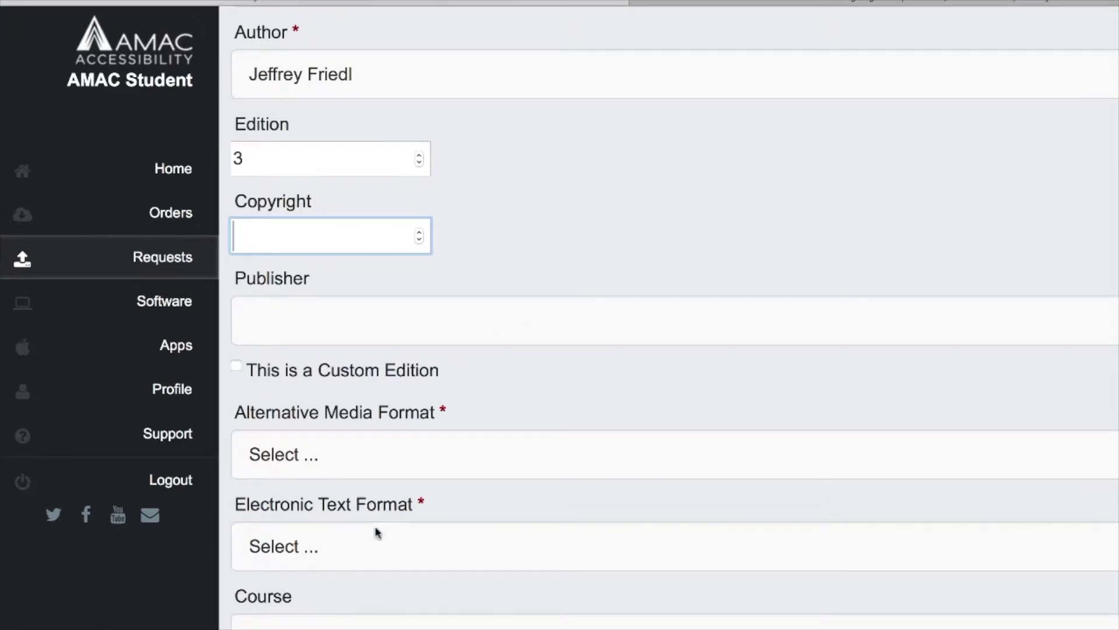
pyautogui.click(397, 456)
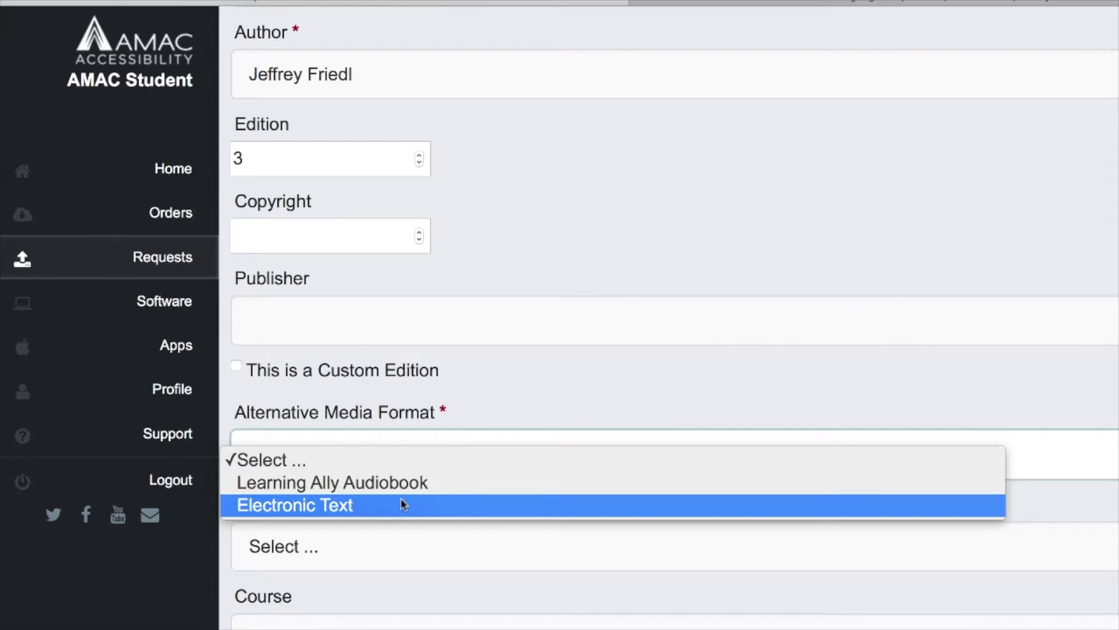
pyautogui.click(403, 504)
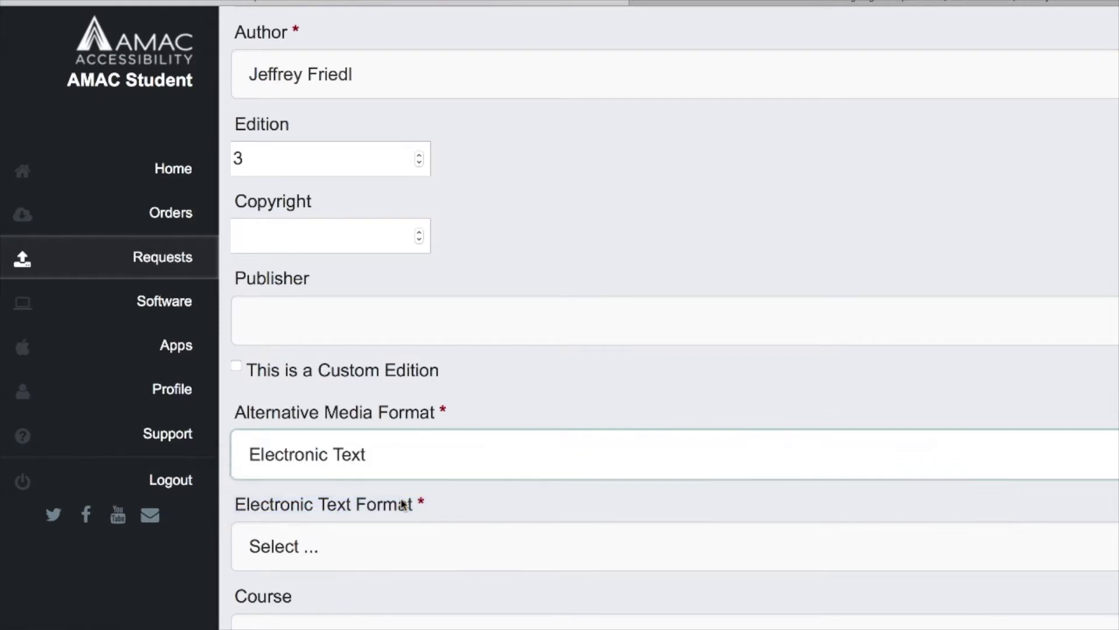
pyautogui.scroll(-2, 402, 504)
pyautogui.click(412, 475)
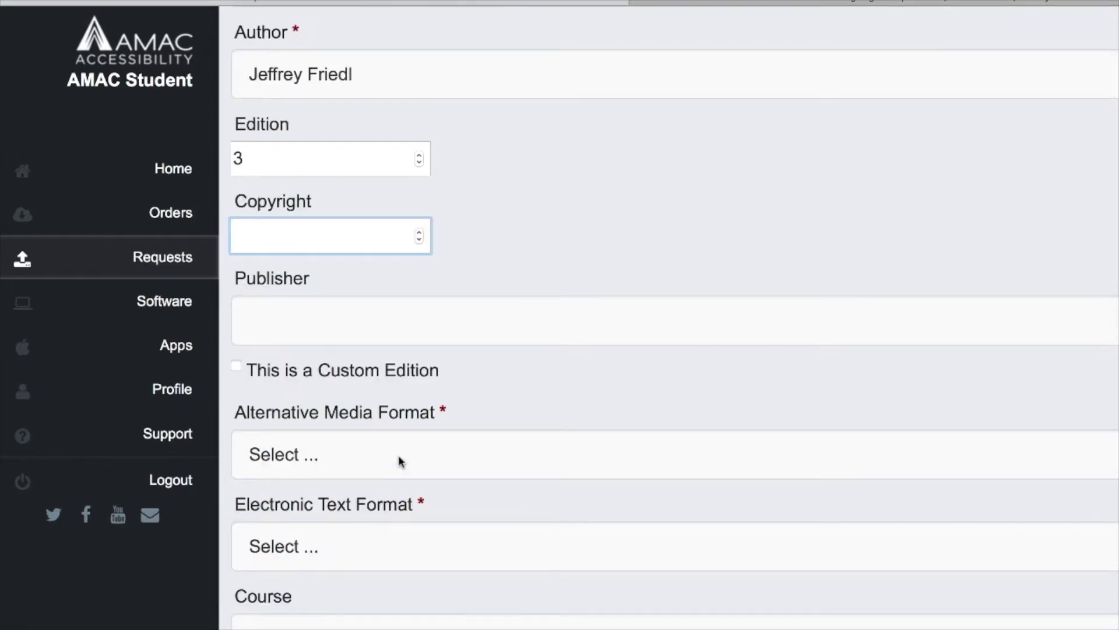
# - Choose PDF, enter course 'Programing 1101' and the instructor's name
pyautogui.click(399, 461)
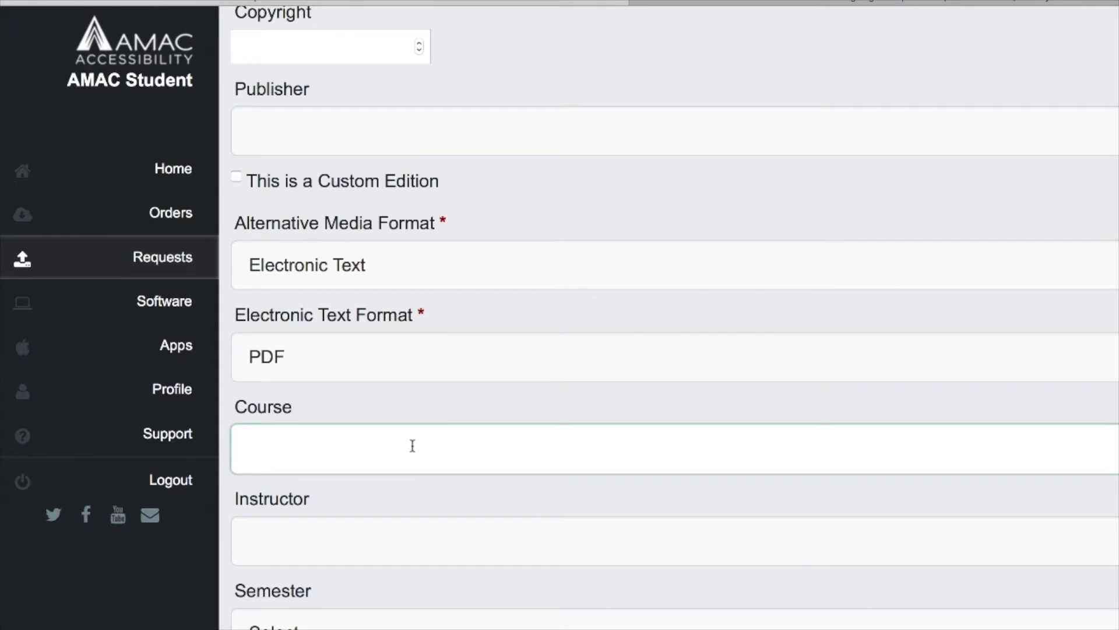
pyautogui.write('Program')
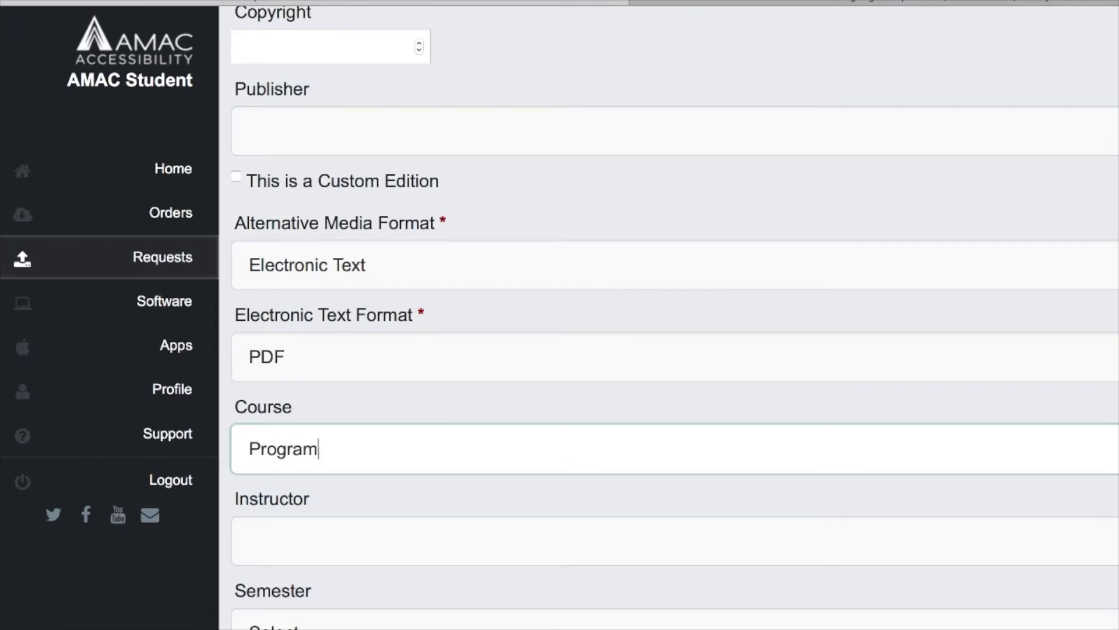
pyautogui.write('ing 1101')
pyautogui.click(393, 538)
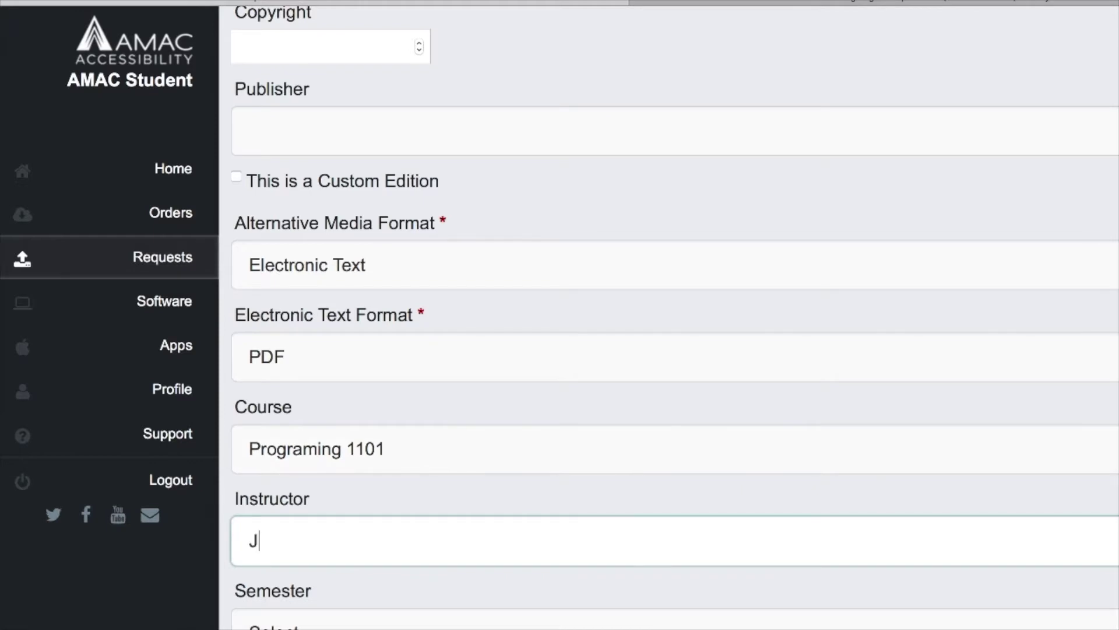
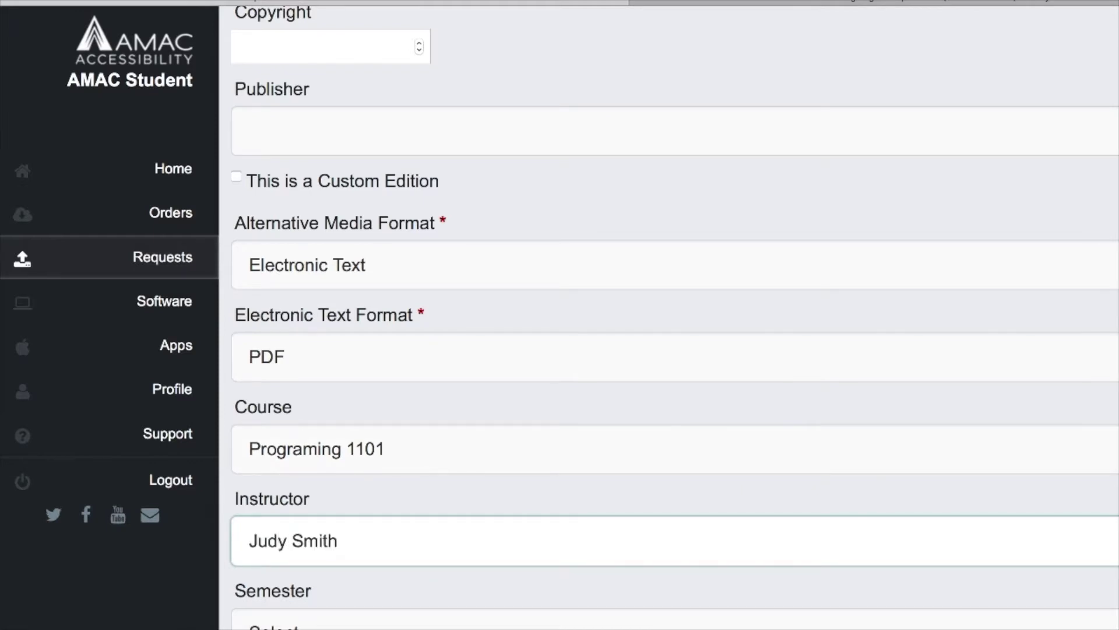
pyautogui.scroll(-2, 669, 327)
pyautogui.scroll(-3, 669, 327)
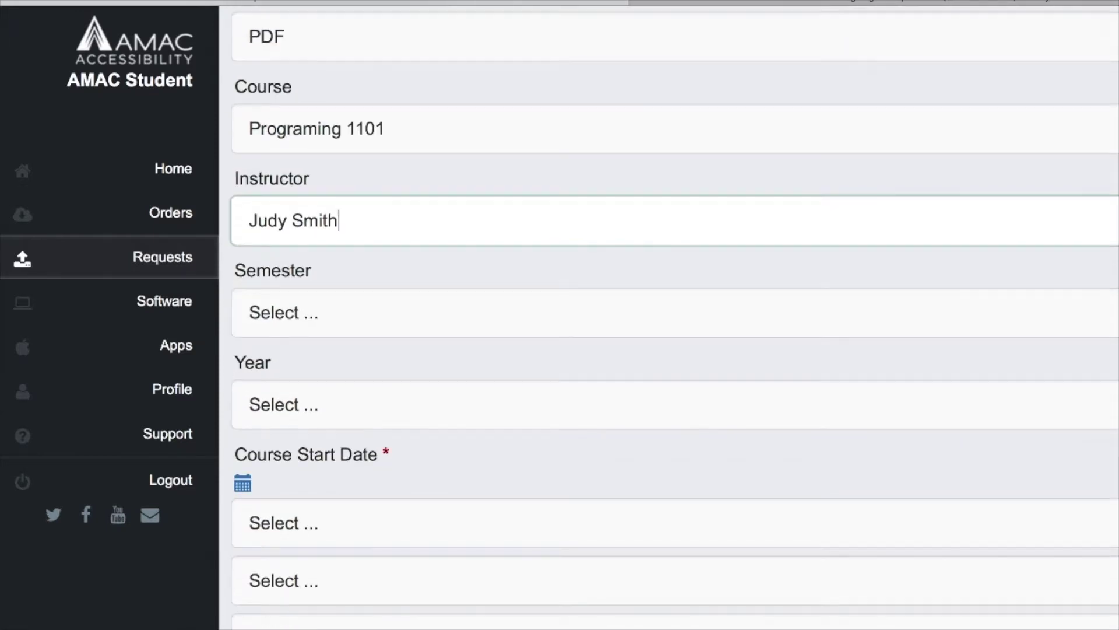
# - Set the semester to Fall and the year to 2018
pyautogui.click(443, 325)
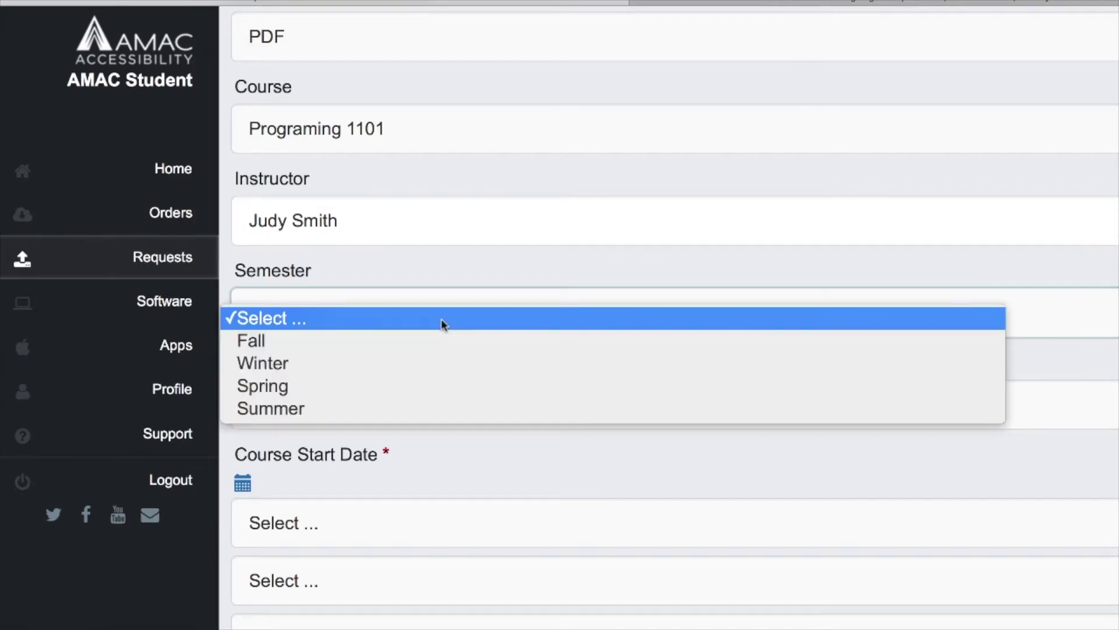
pyautogui.click(440, 342)
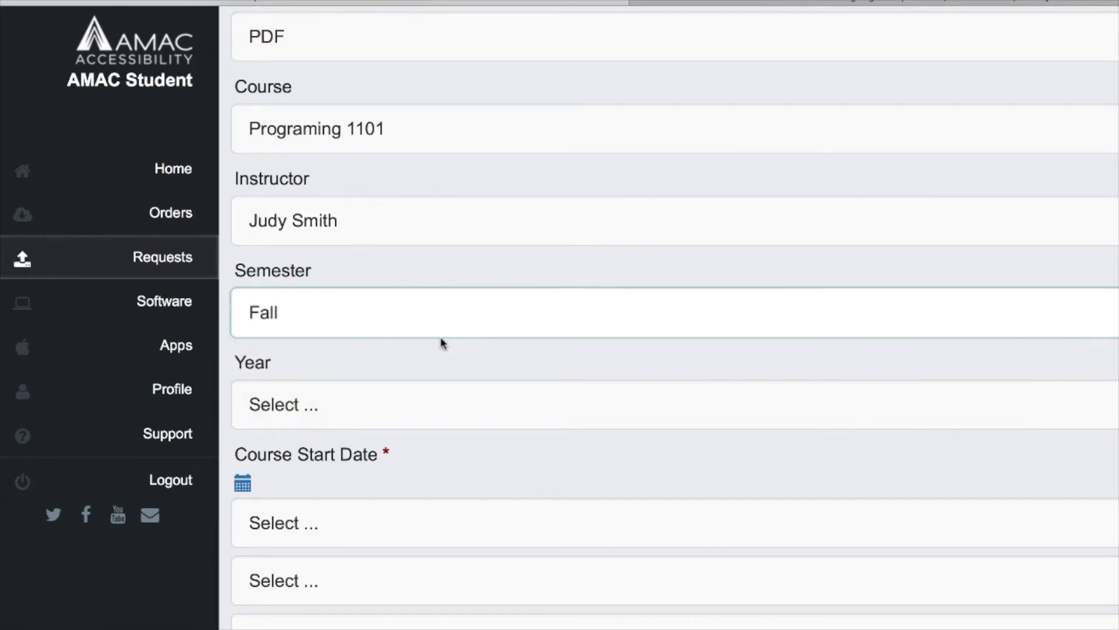
pyautogui.click(408, 411)
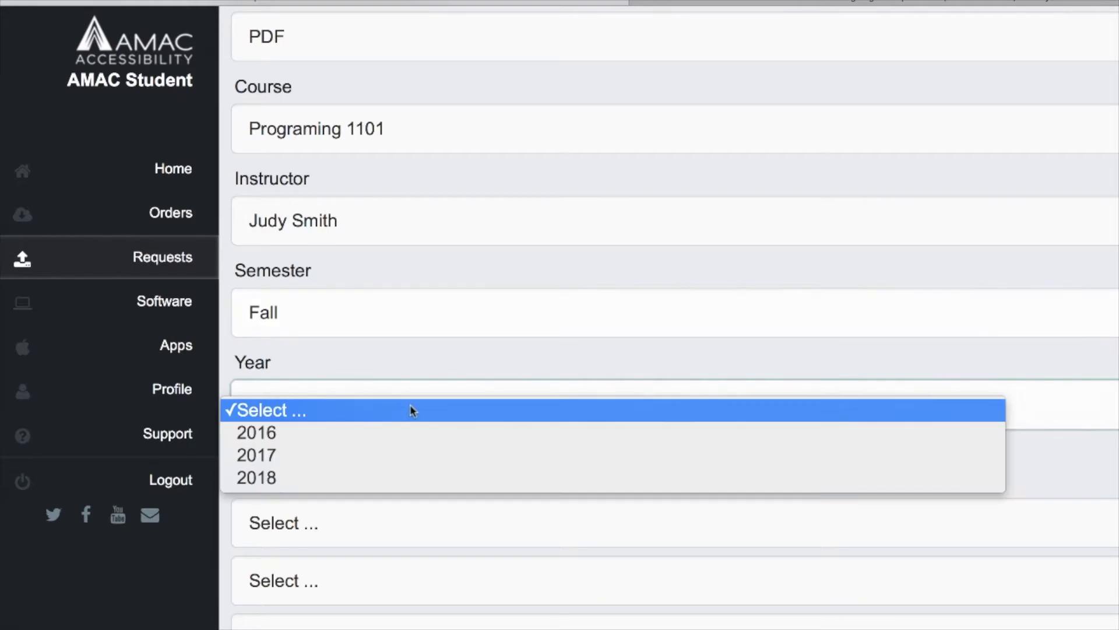
pyautogui.click(408, 477)
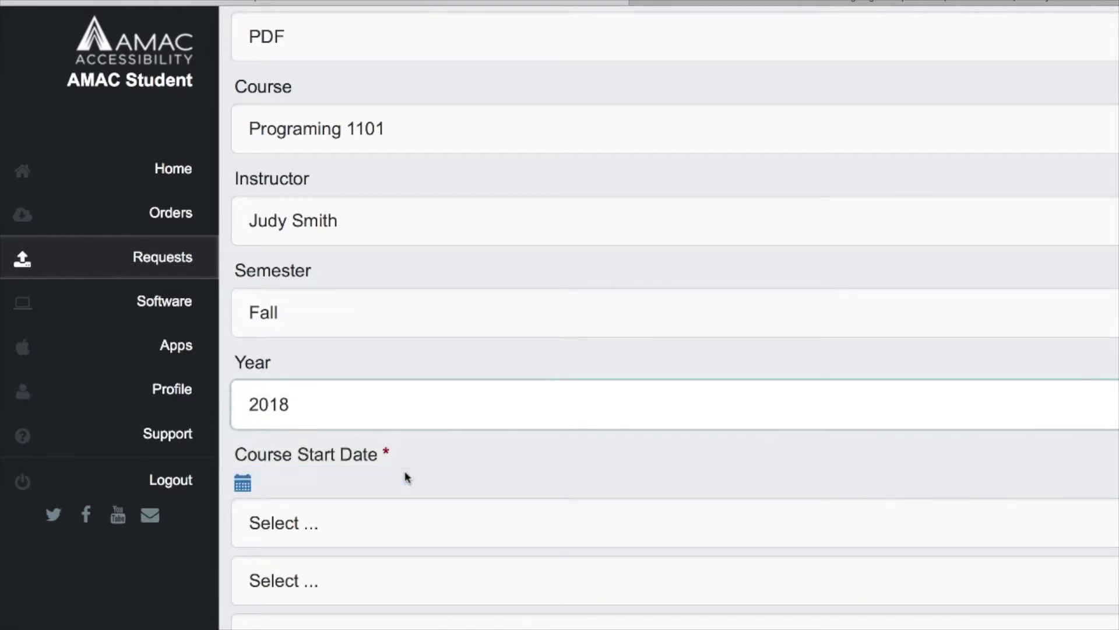
pyautogui.scroll(-2, 408, 477)
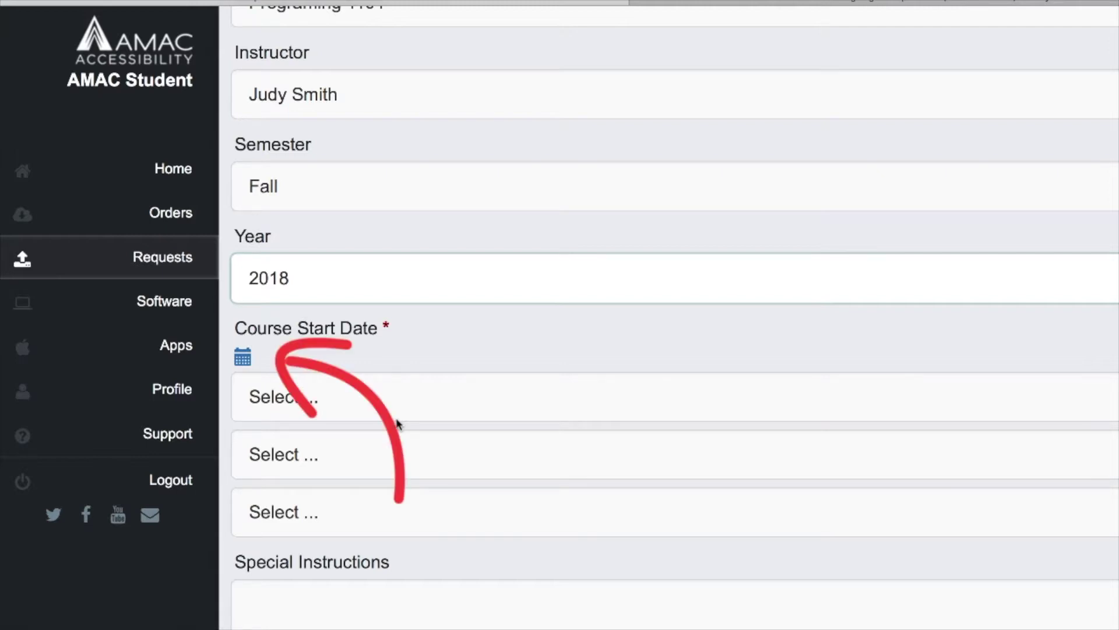
# - Pick 2018, August and 14 in the Course Start Date dropdowns
pyautogui.click(397, 407)
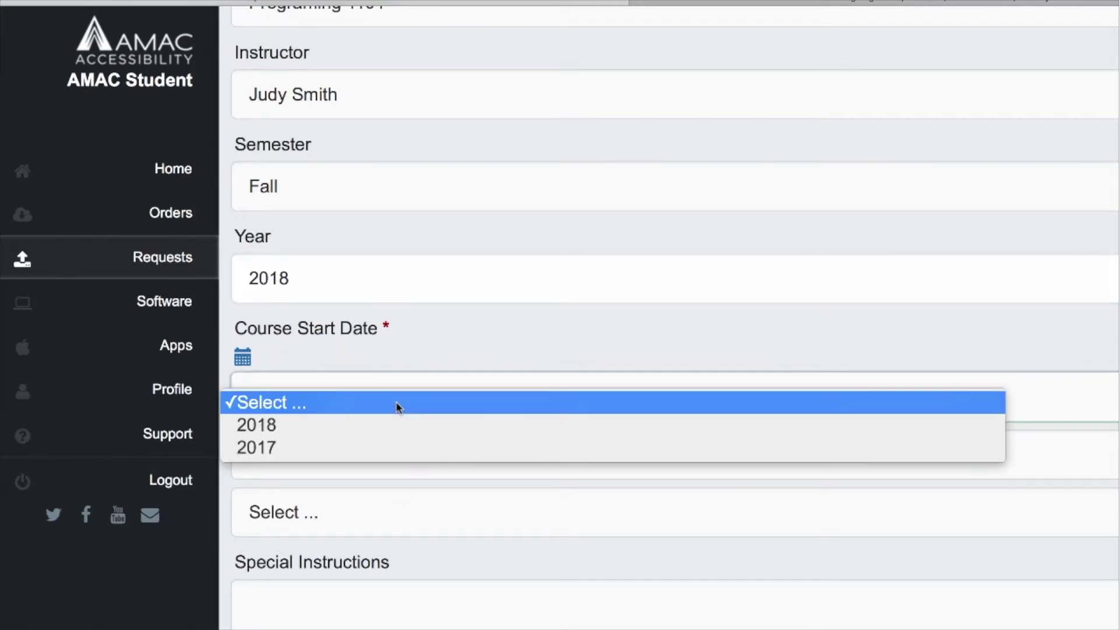
pyautogui.click(396, 424)
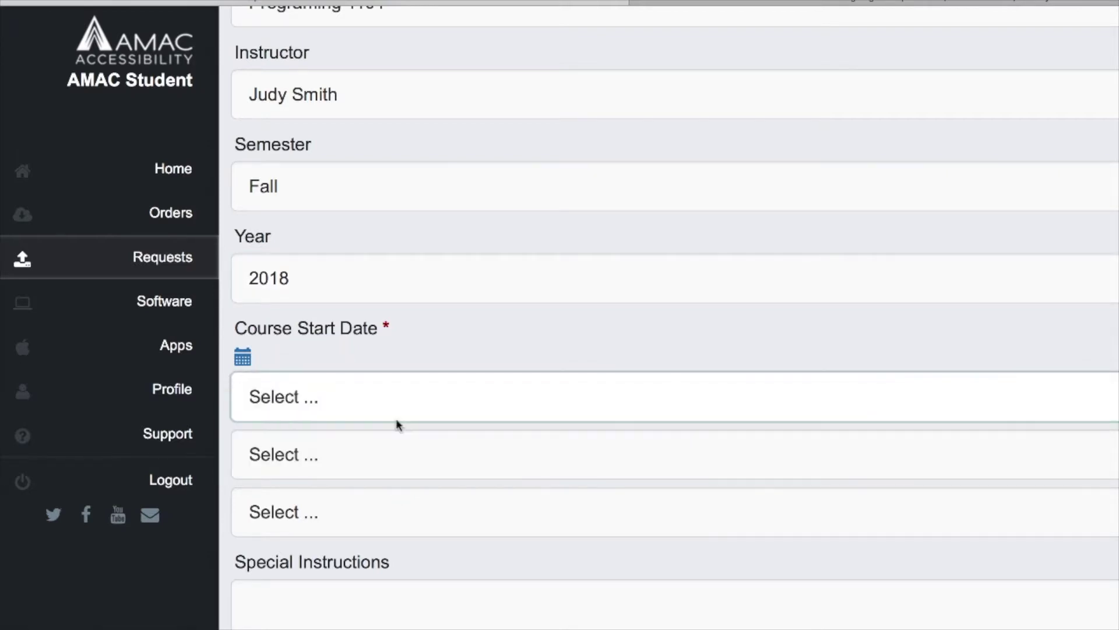
pyautogui.click(406, 453)
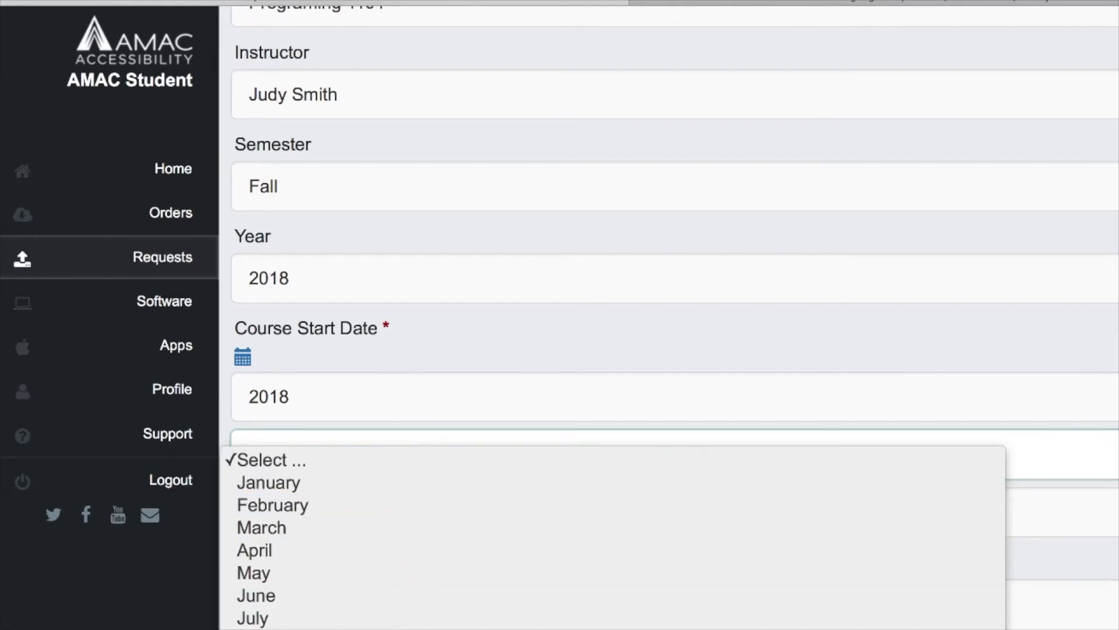
pyautogui.click(402, 625)
pyautogui.click(416, 519)
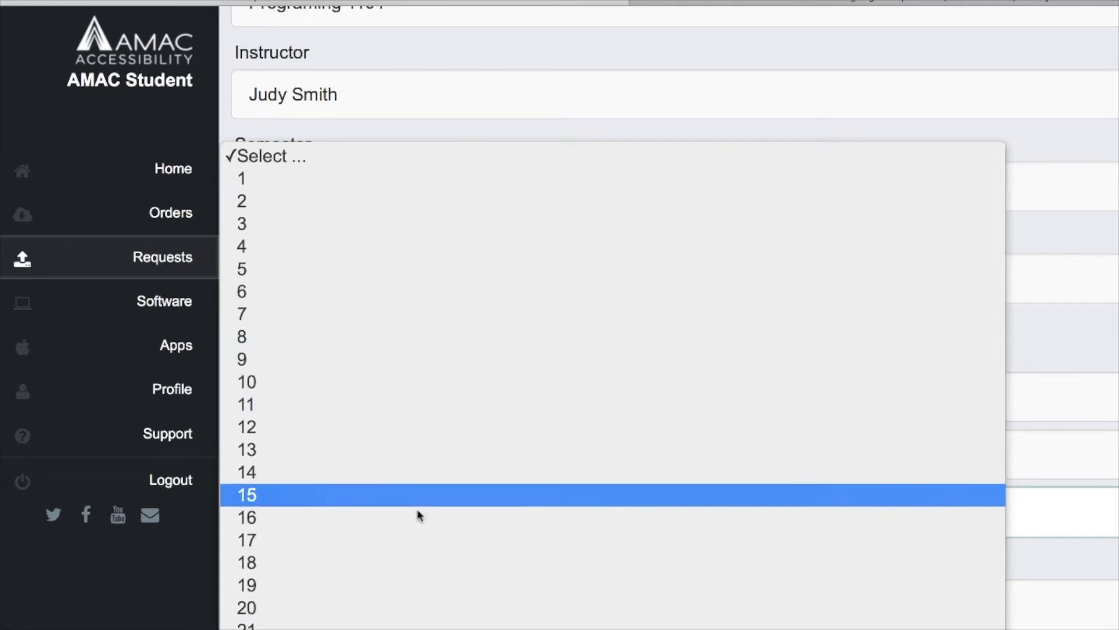
pyautogui.click(423, 484)
pyautogui.scroll(-3, 430, 513)
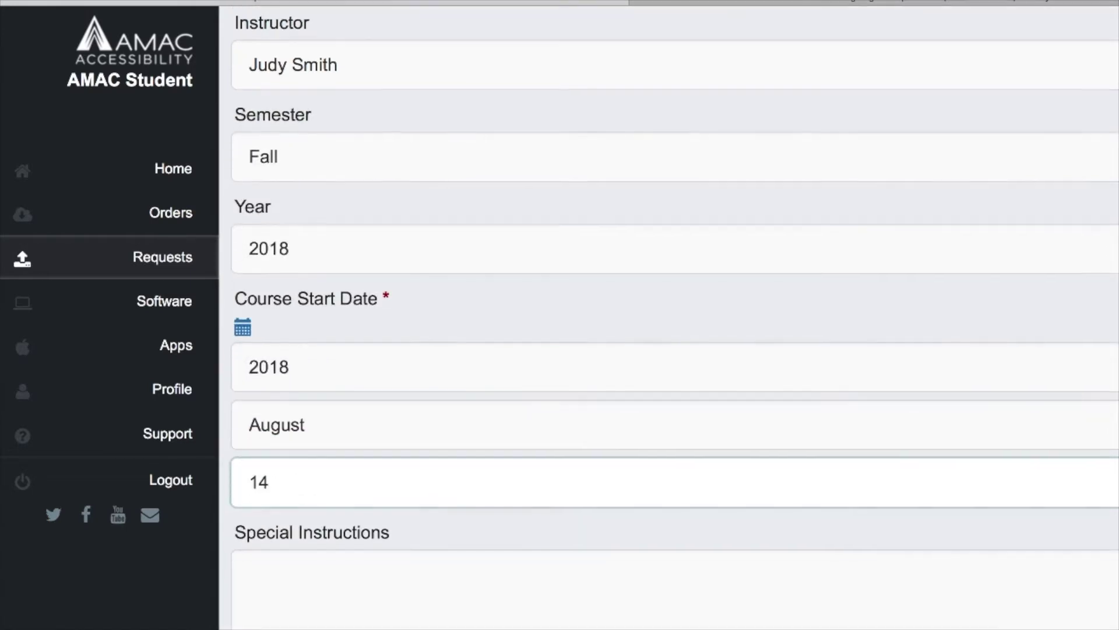
pyautogui.scroll(-2, 670, 350)
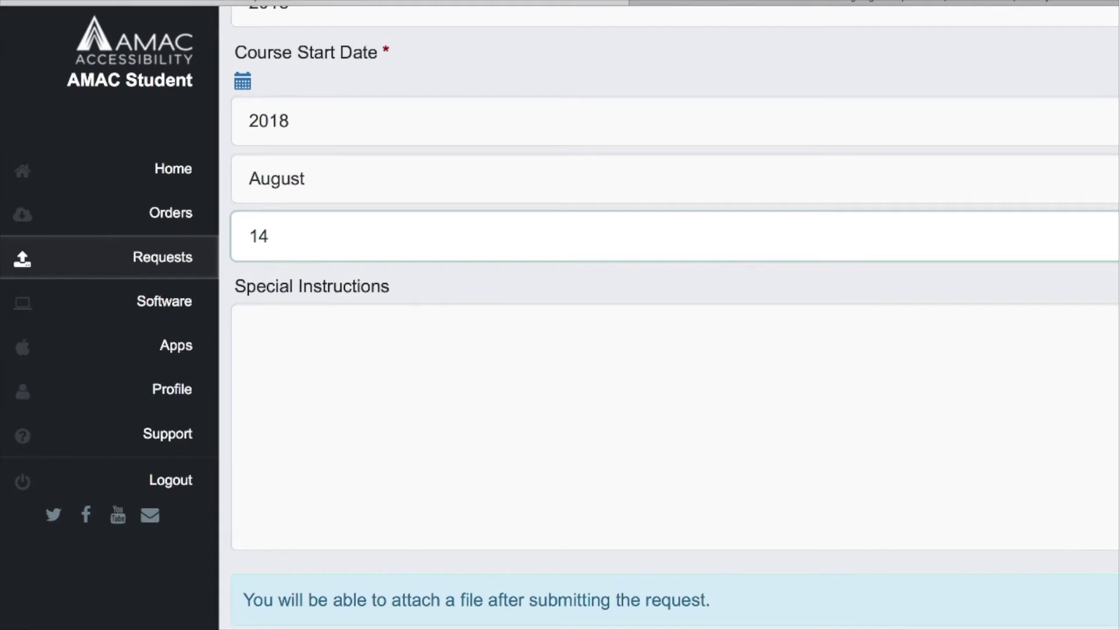
# - Add 'Test for recording' as special instructions and submit the request
pyautogui.click(477, 480)
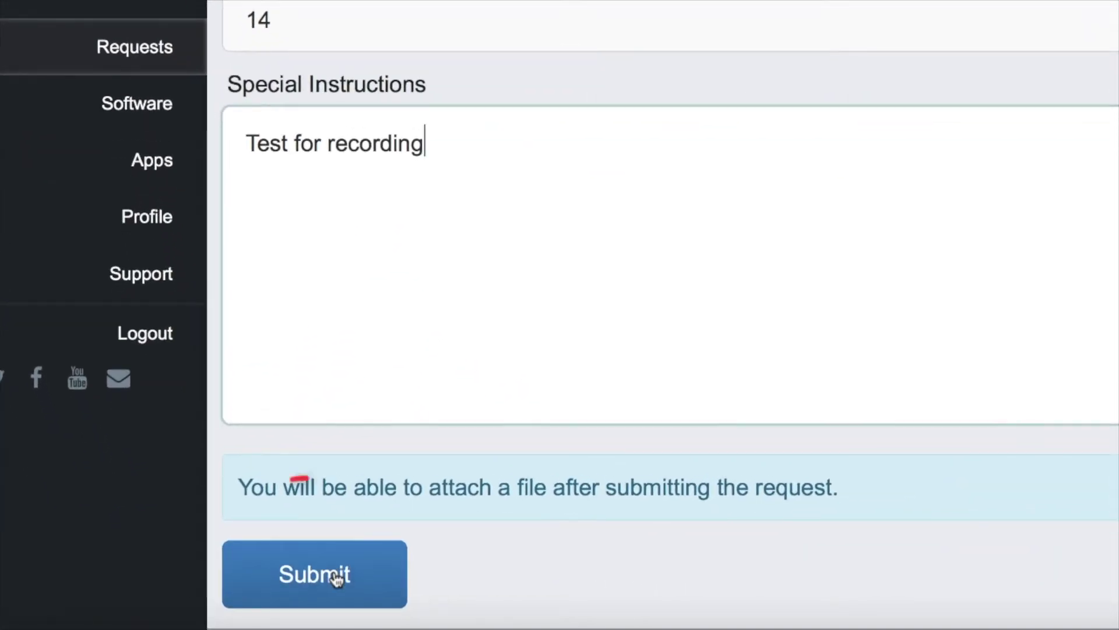
pyautogui.click(337, 579)
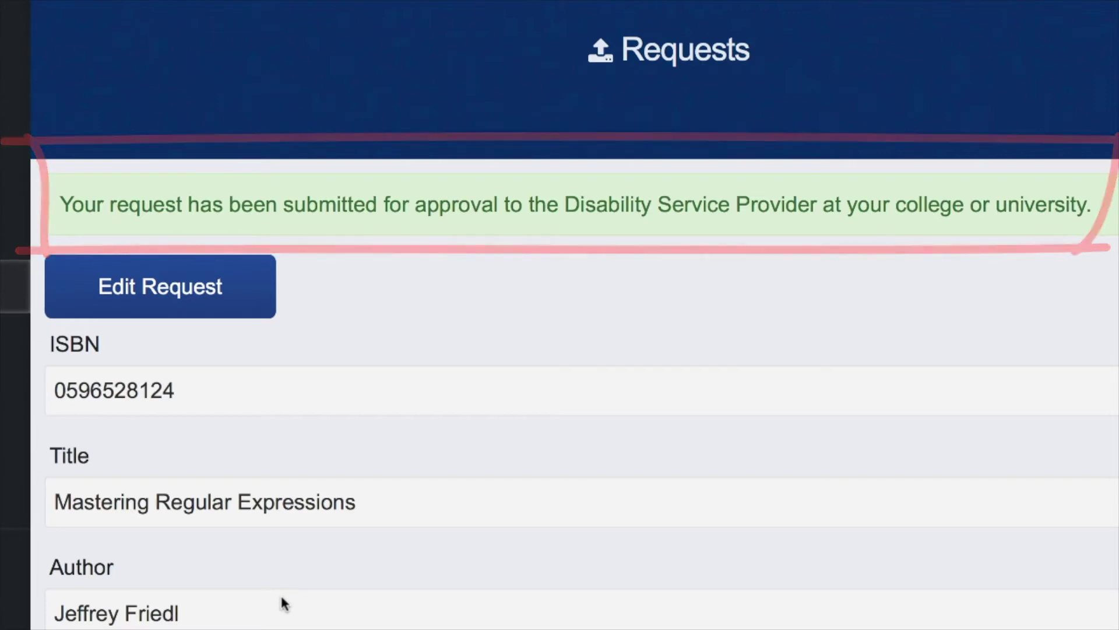
# - Review the submitted request's details, briefly open Edit Request, and reach File Attachments
pyautogui.scroll(-5, 284, 604)
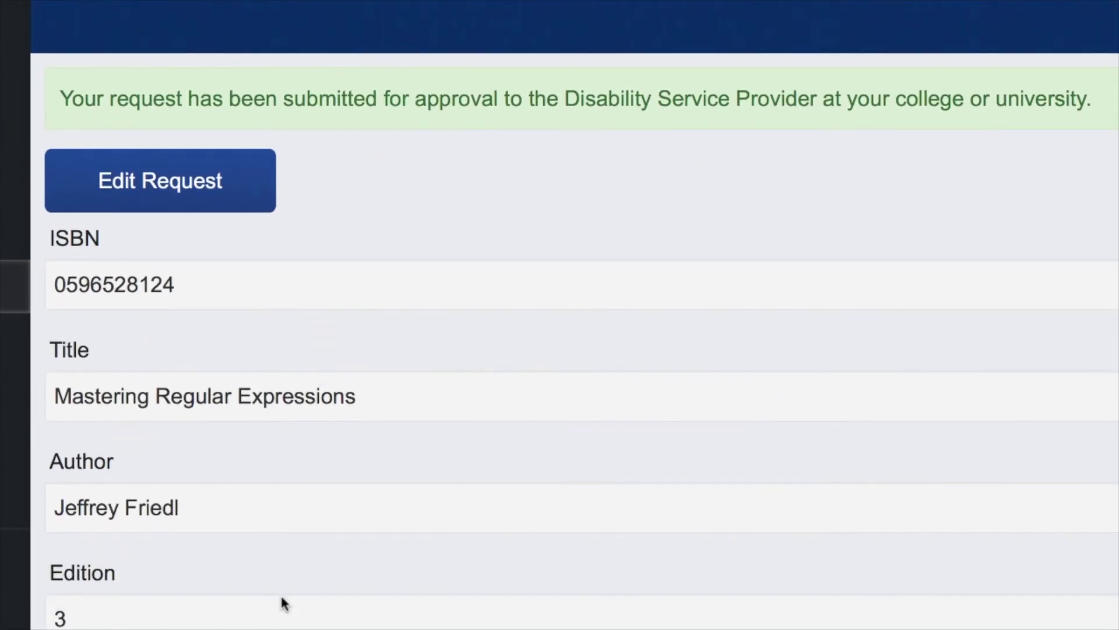
pyautogui.scroll(-5, 284, 604)
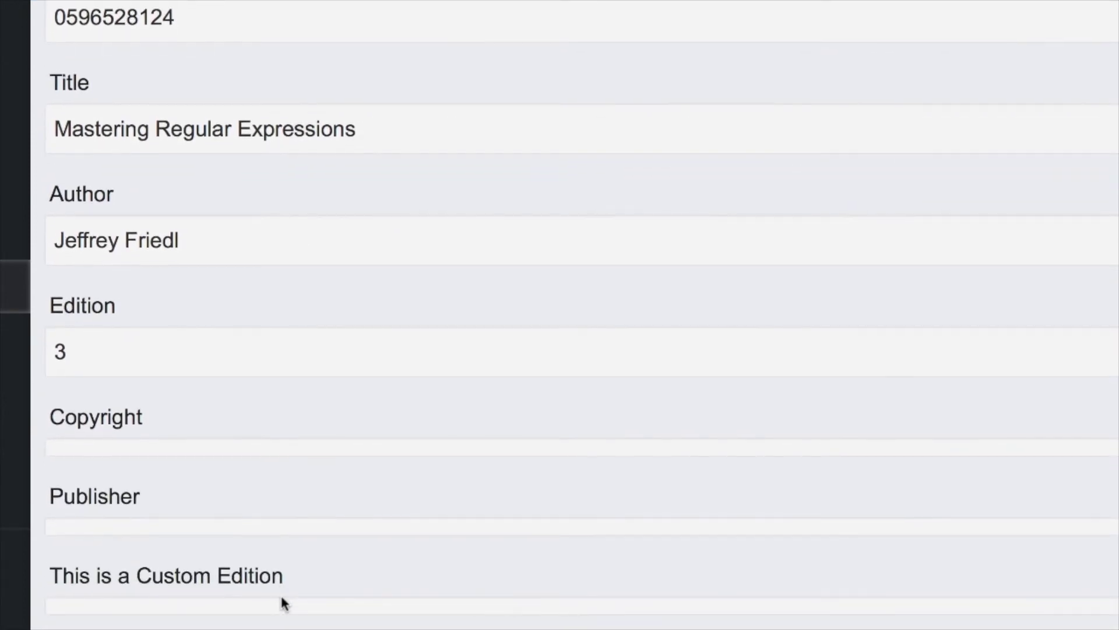
pyautogui.scroll(-2, 284, 604)
pyautogui.scroll(10, 283, 603)
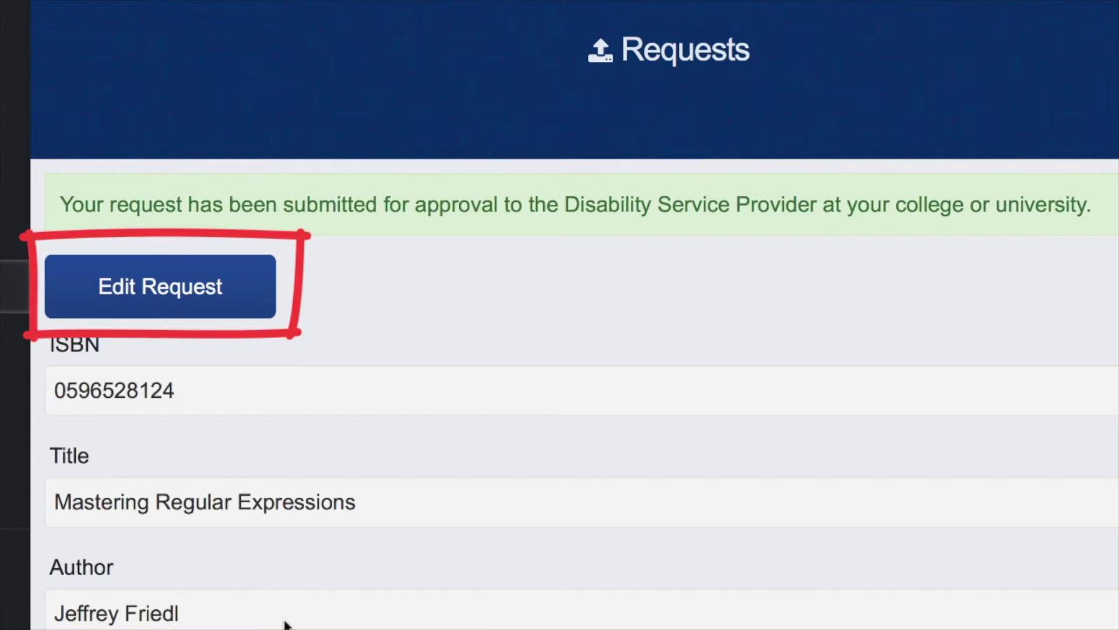
pyautogui.click(189, 293)
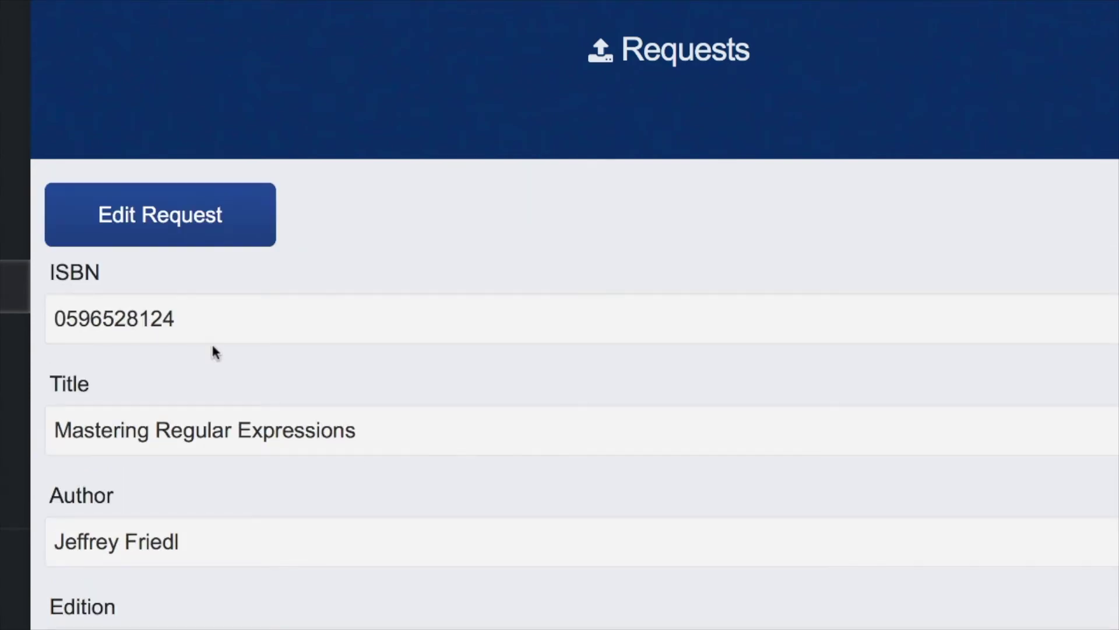
pyautogui.scroll(-5, 212, 342)
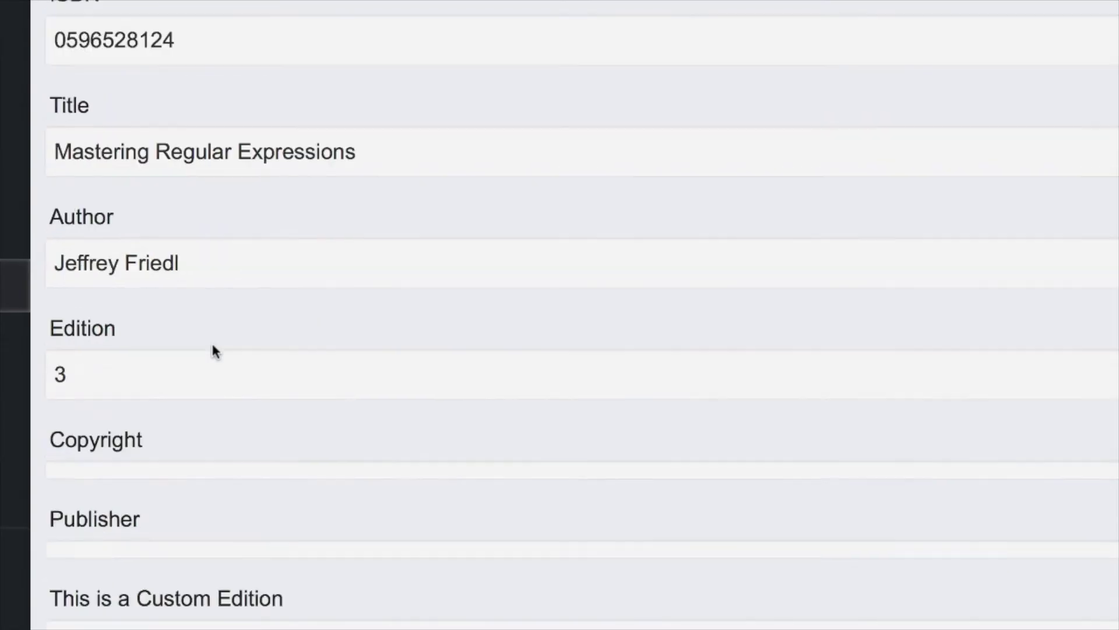
pyautogui.scroll(-10, 212, 342)
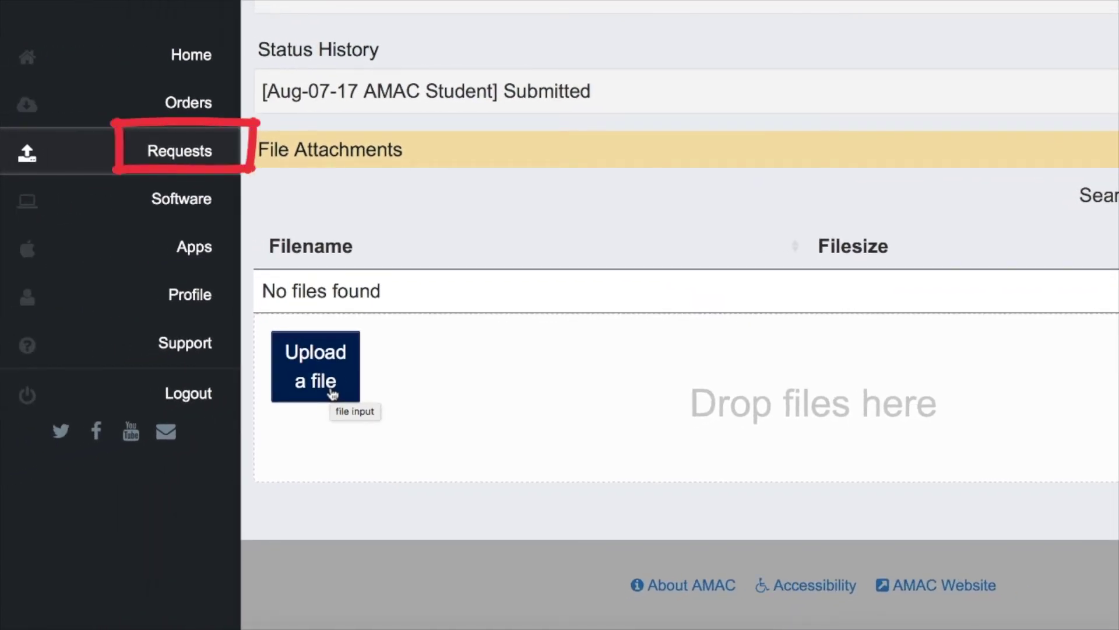
# - Go back to the Requests list from the left sidebar
pyautogui.click(178, 152)
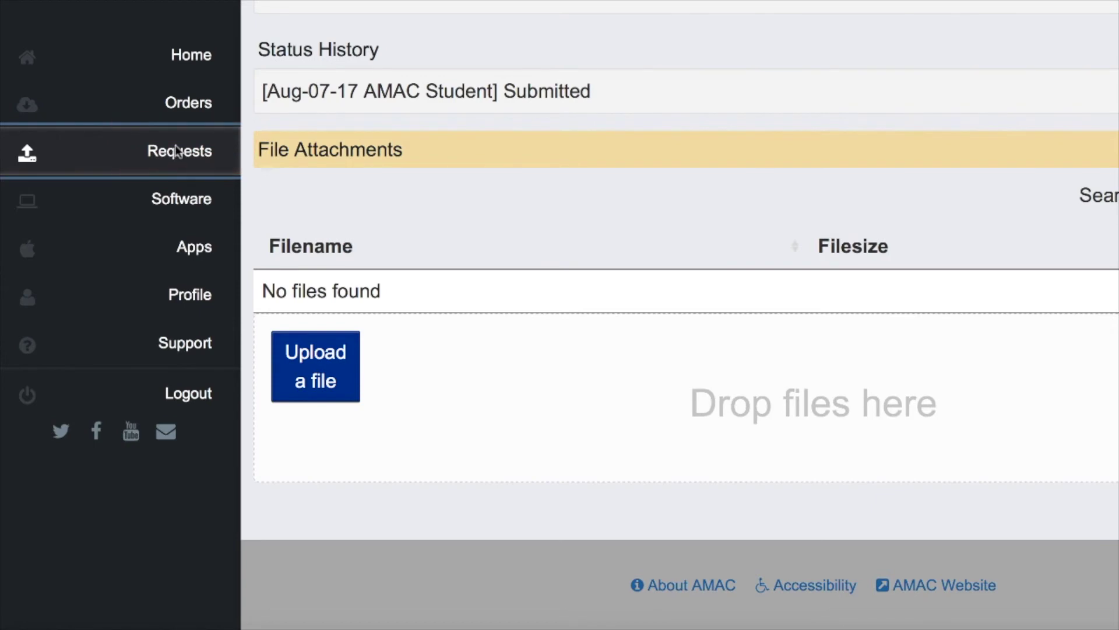